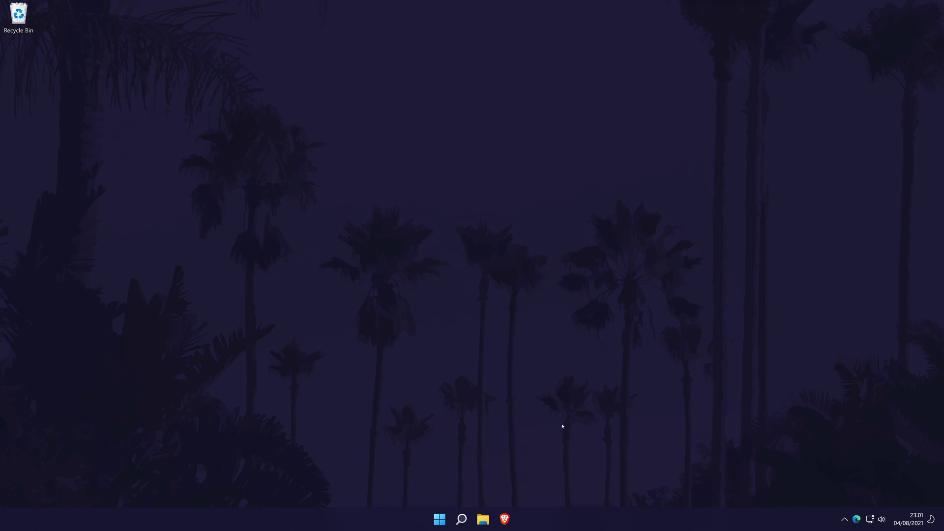
# - Search for and open Windows Settings, then go to Gaming > Captures
pyautogui.click(462, 524)
pyautogui.write('settings')
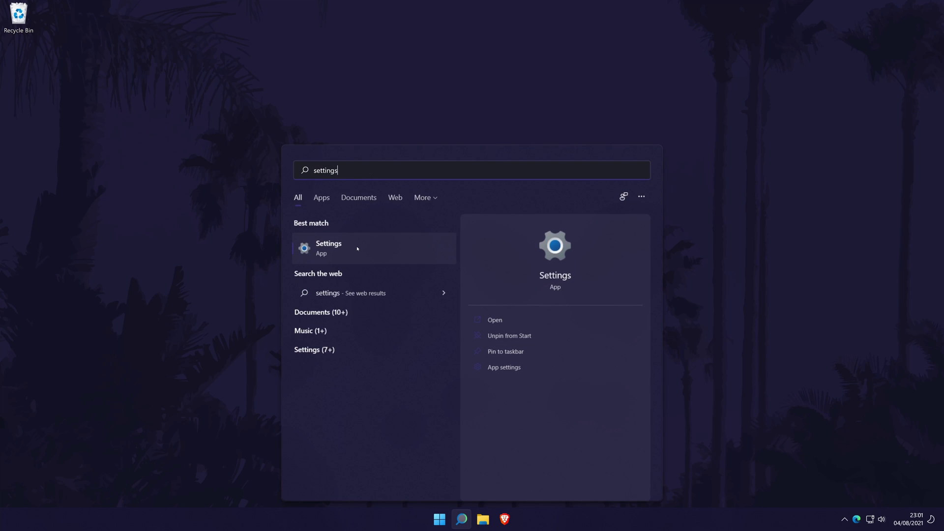
pyautogui.click(357, 249)
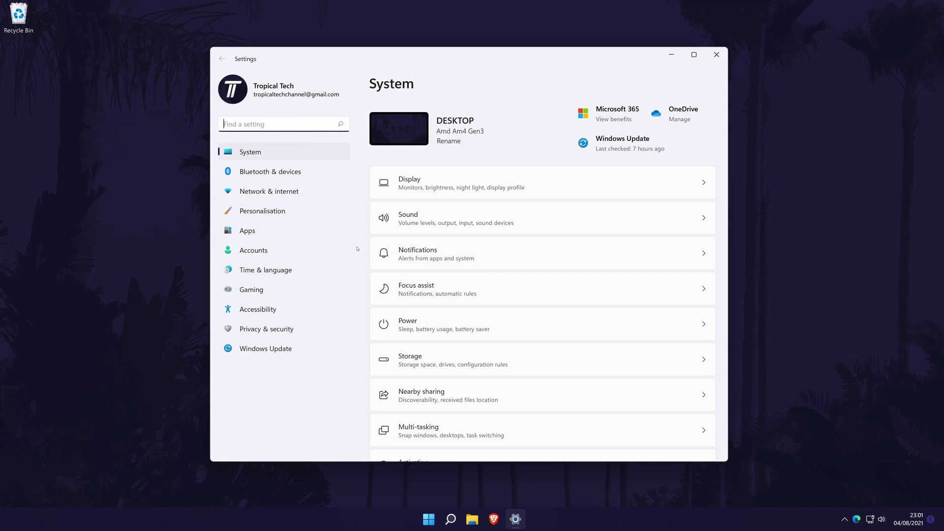
pyautogui.click(266, 291)
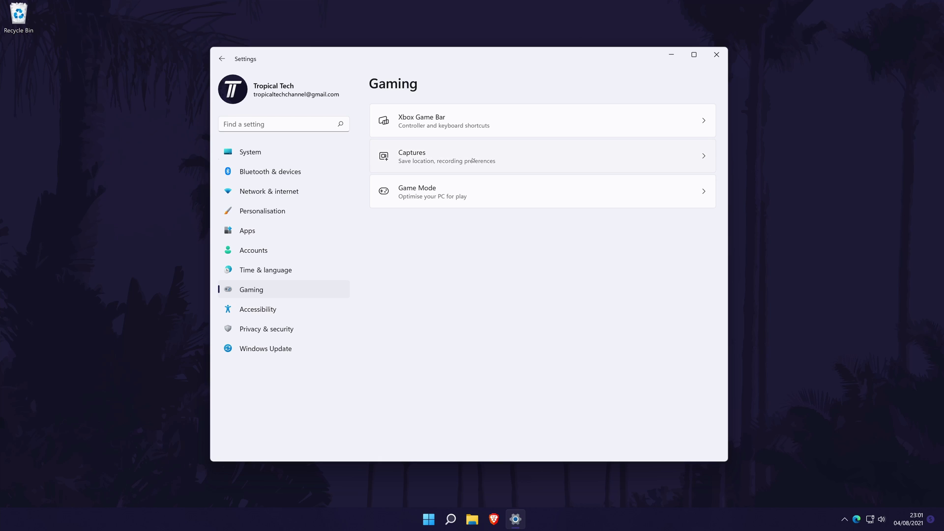
pyautogui.click(473, 160)
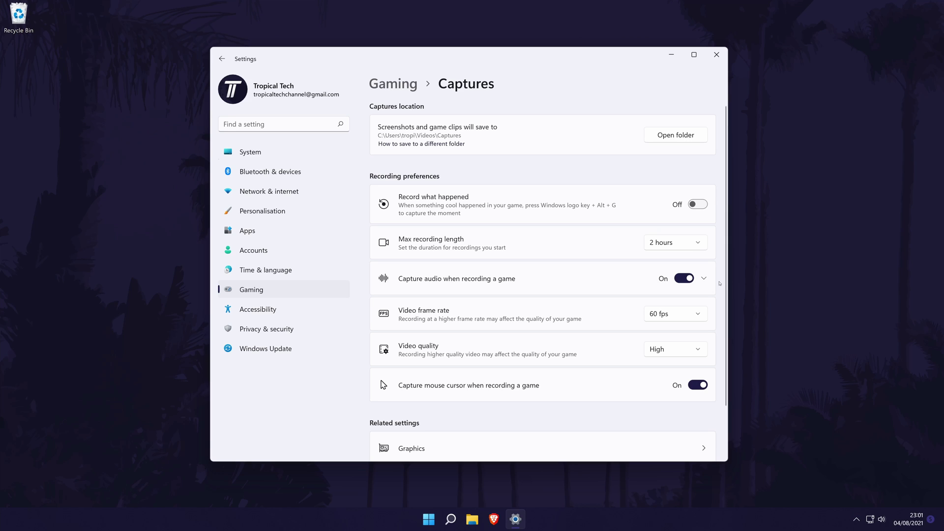
# - Keep the capture video frame rate at 60 fps and quality at High
pyautogui.click(681, 313)
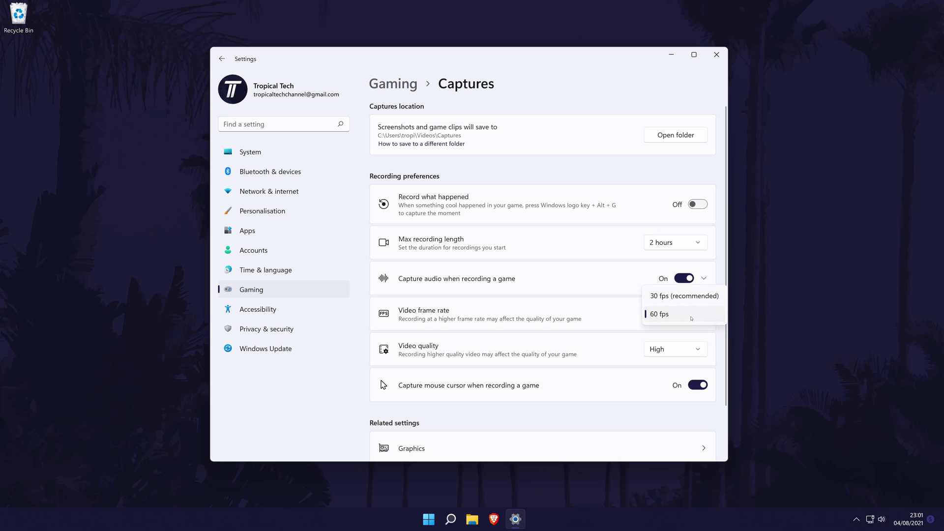
pyautogui.click(683, 315)
pyautogui.click(676, 354)
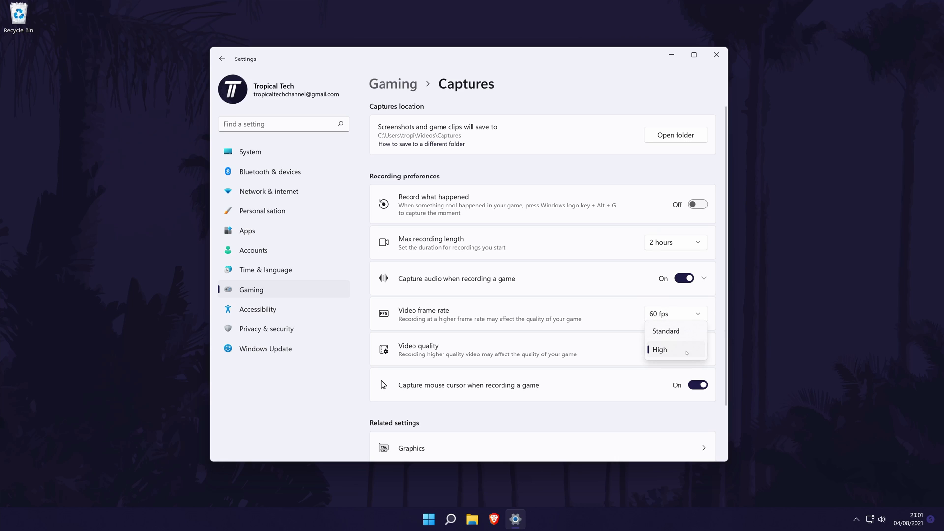
pyautogui.click(676, 350)
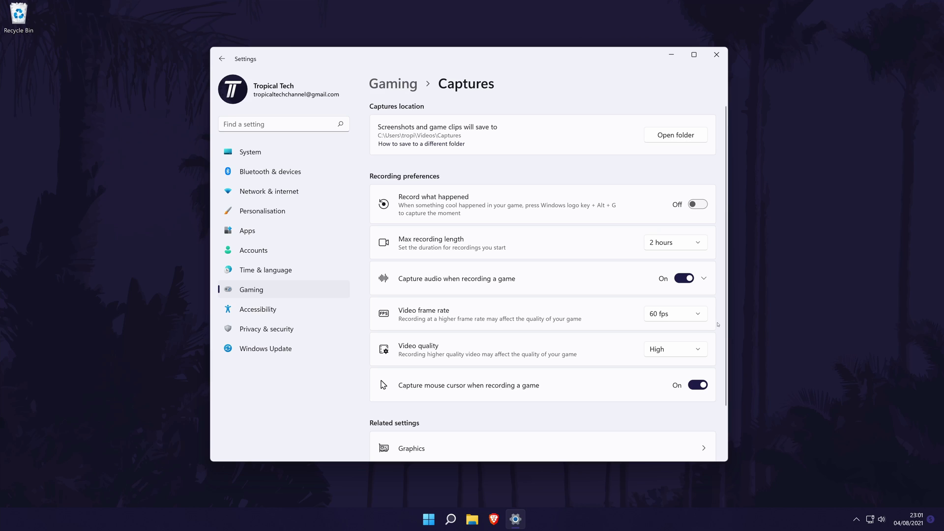
# - Keep audio capture on at 192 kbps, with microphone volume at 60 and system volume lowered
pyautogui.click(686, 278)
pyautogui.click(686, 278)
pyautogui.click(704, 279)
pyautogui.scroll(-2, 652, 347)
pyautogui.click(652, 225)
pyautogui.click(649, 258)
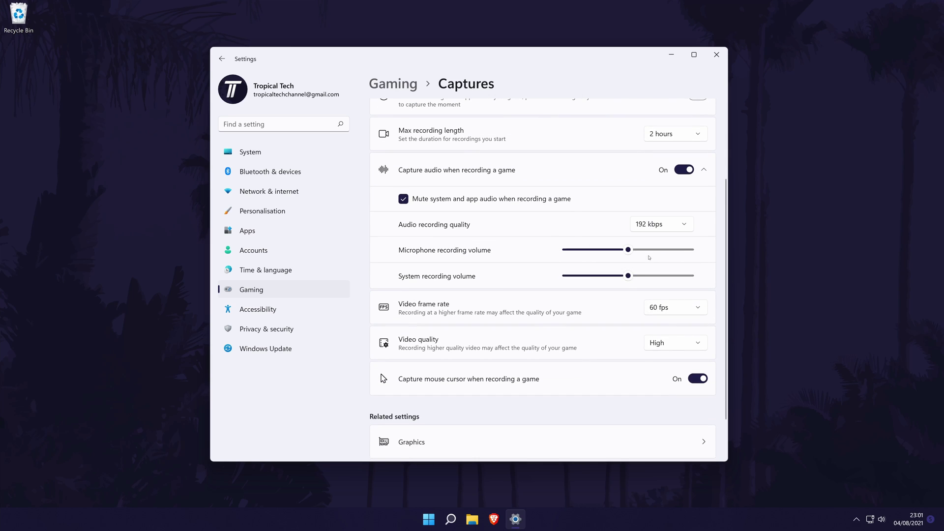
pyautogui.moveTo(628, 249); pyautogui.dragTo(632, 253)
pyautogui.moveTo(629, 276); pyautogui.dragTo(597, 275)
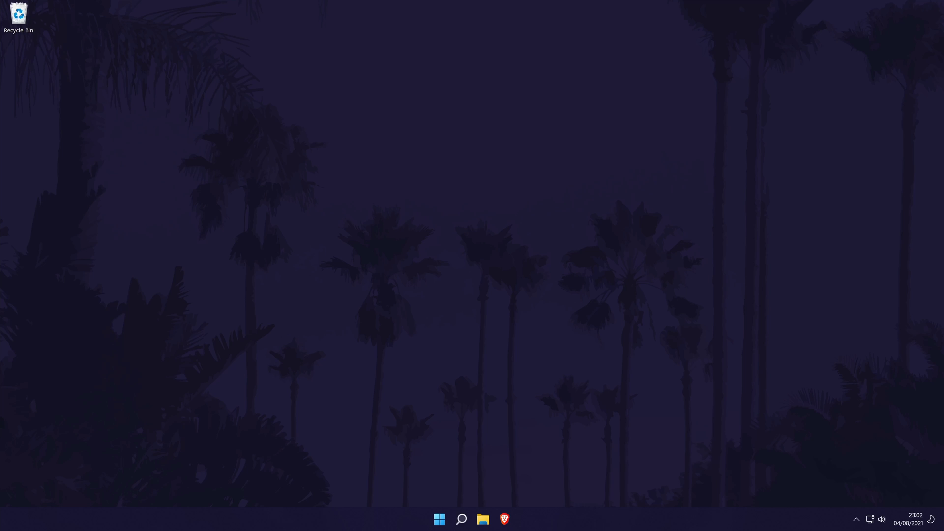
# - Open the Xbox Game Bar with Win+G to review its Capture and Audio widgets, then close it
pyautogui.press('super+g')
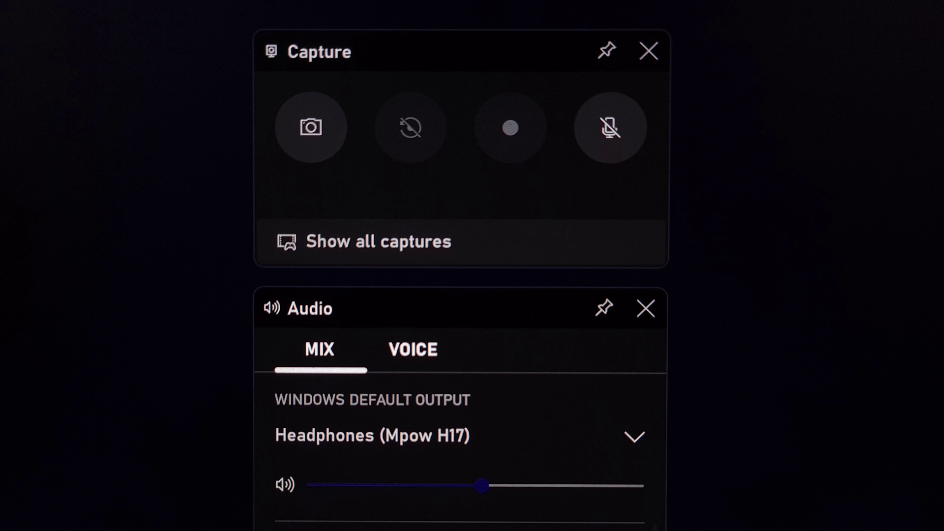
pyautogui.press('super+g')
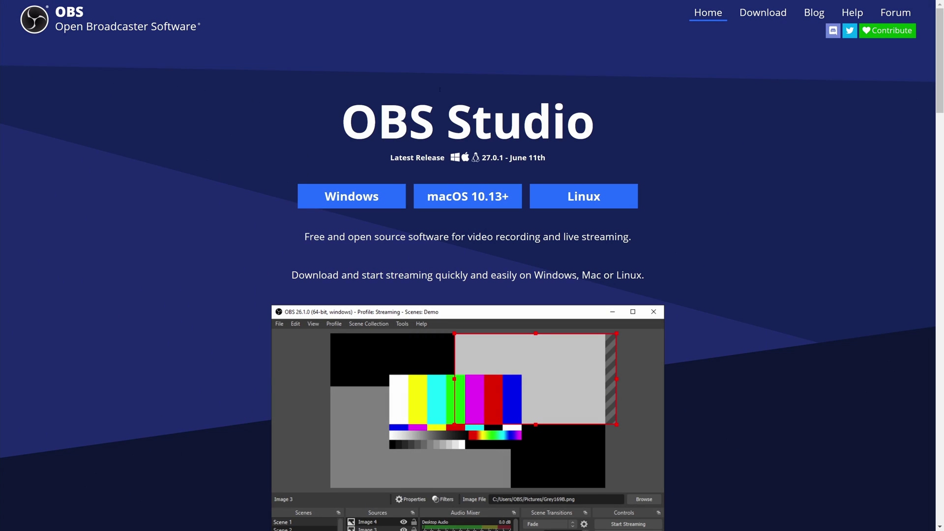
# - Download the OBS Studio 27.0.1 Windows installer and launch it from Brave's download bar
pyautogui.click(401, 197)
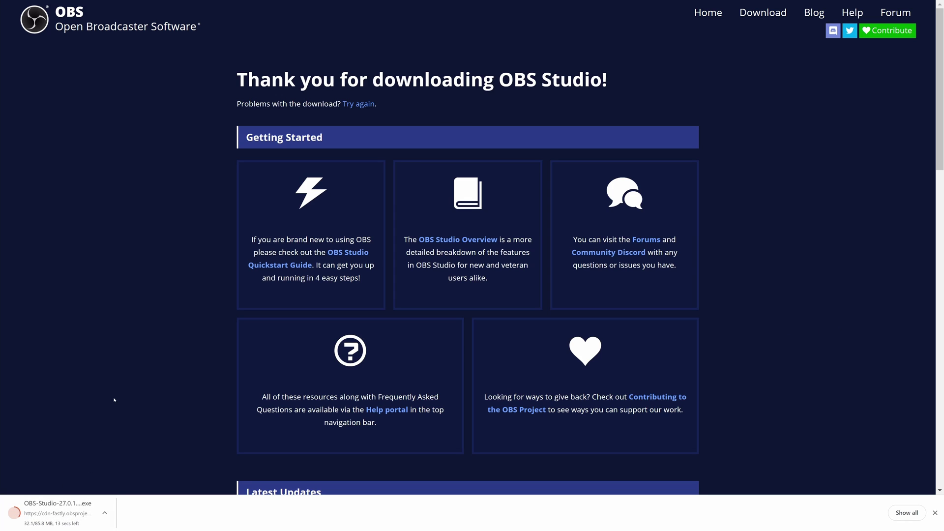
pyautogui.click(54, 512)
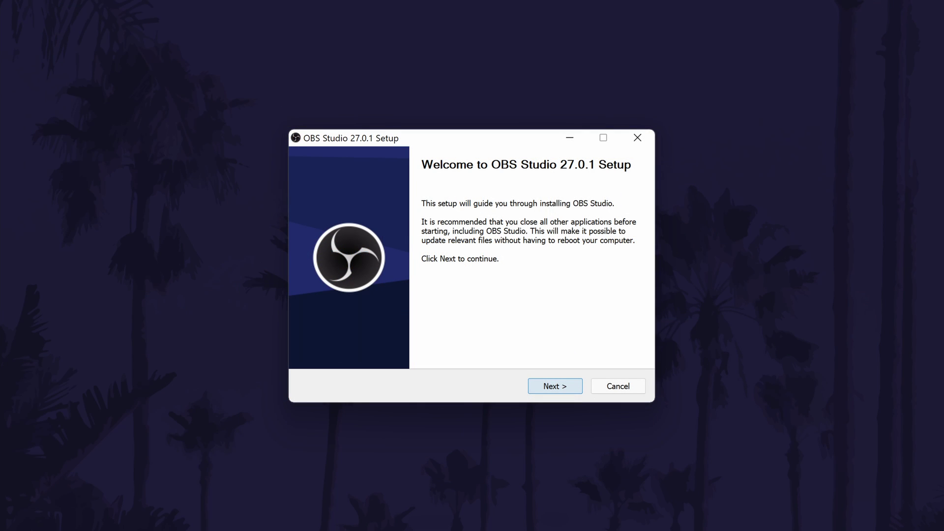
# - Advance the OBS Studio 27.0.1 installer past the Welcome and License pages
pyautogui.press('Return')
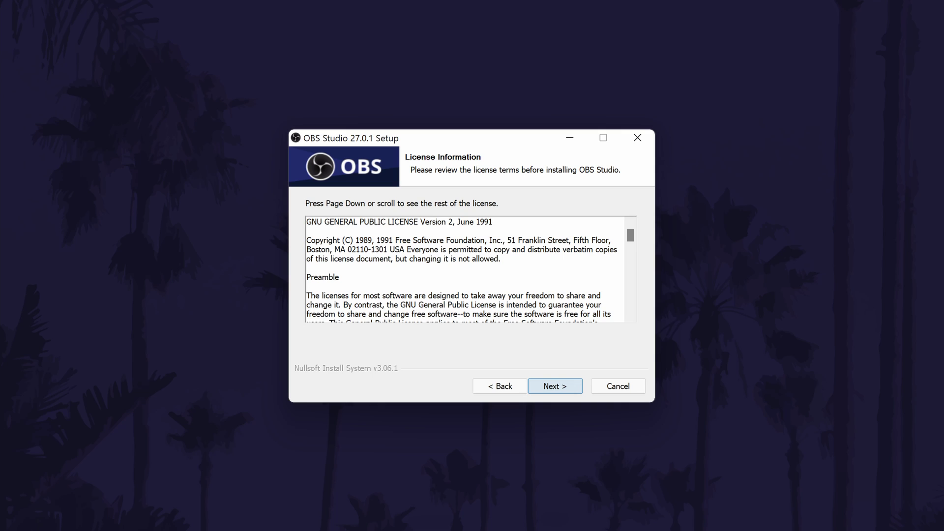
pyautogui.press('Return')
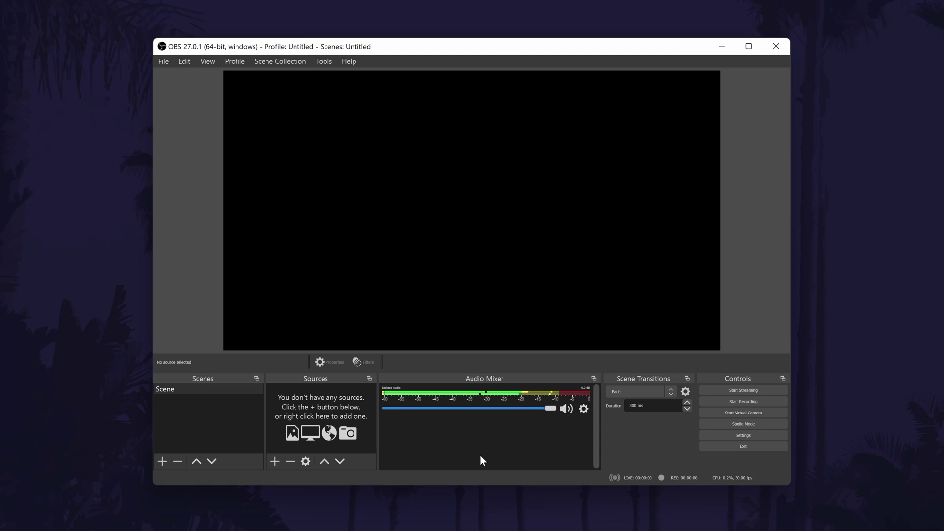
# - Add a Display Capture source named 'Monitor' capturing the 3840x2160 primary display
pyautogui.click(276, 463)
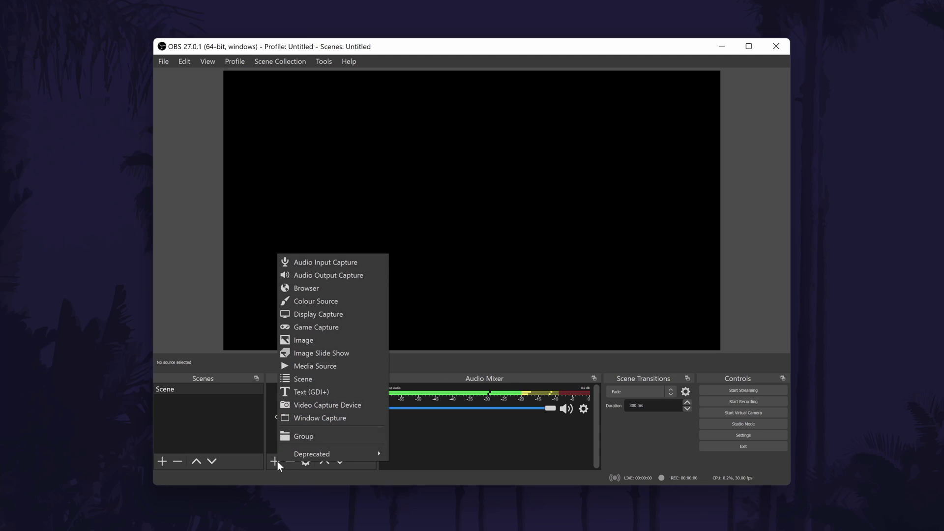
pyautogui.click(351, 317)
pyautogui.write('Monitor')
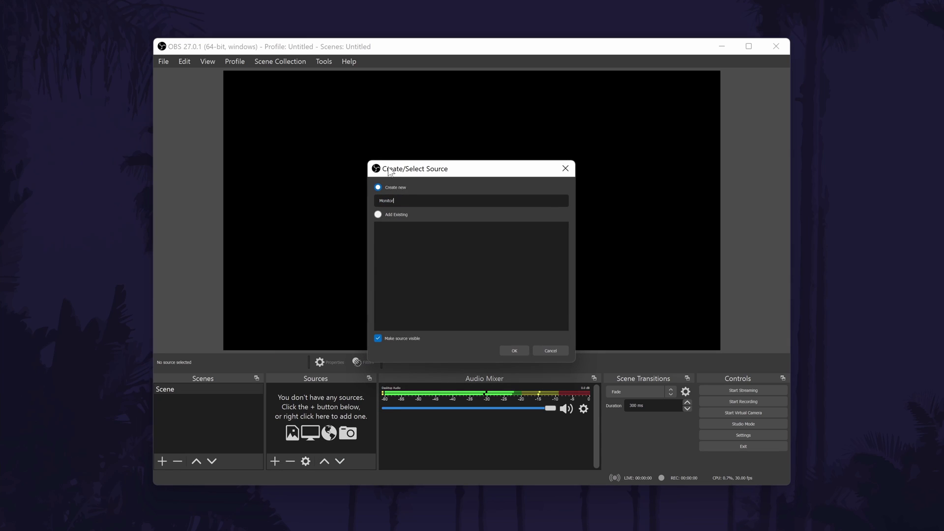
pyautogui.click(515, 350)
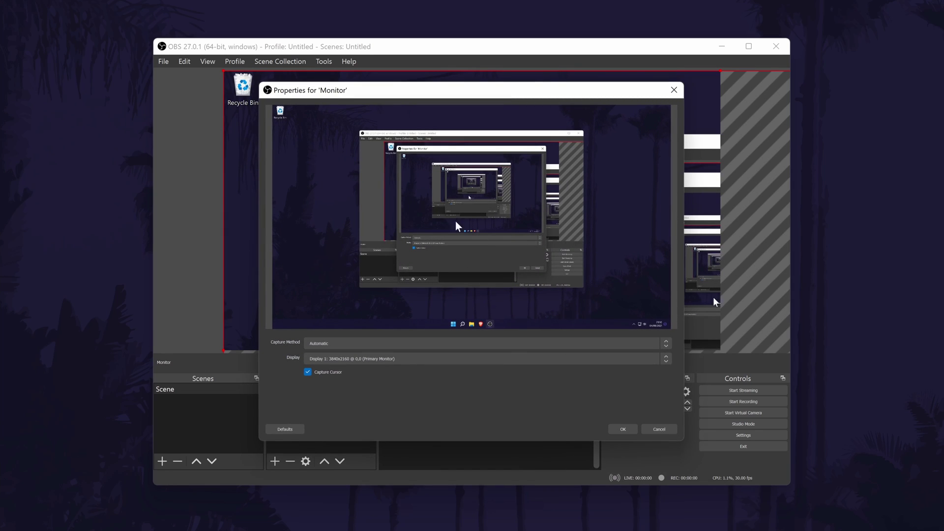
pyautogui.click(328, 360)
pyautogui.click(370, 366)
pyautogui.click(623, 429)
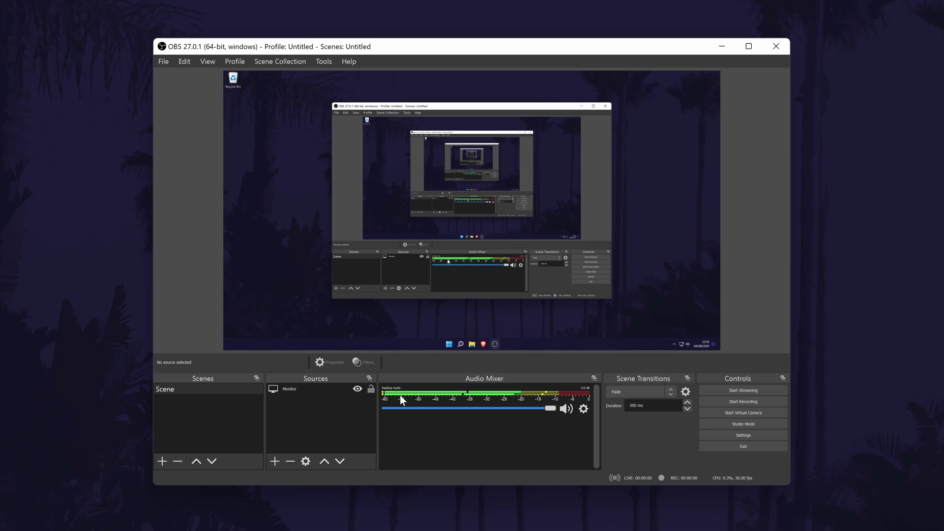
# - Stretch the Monitor capture to fill the canvas and lower Desktop Audio to about a third
pyautogui.click(276, 460)
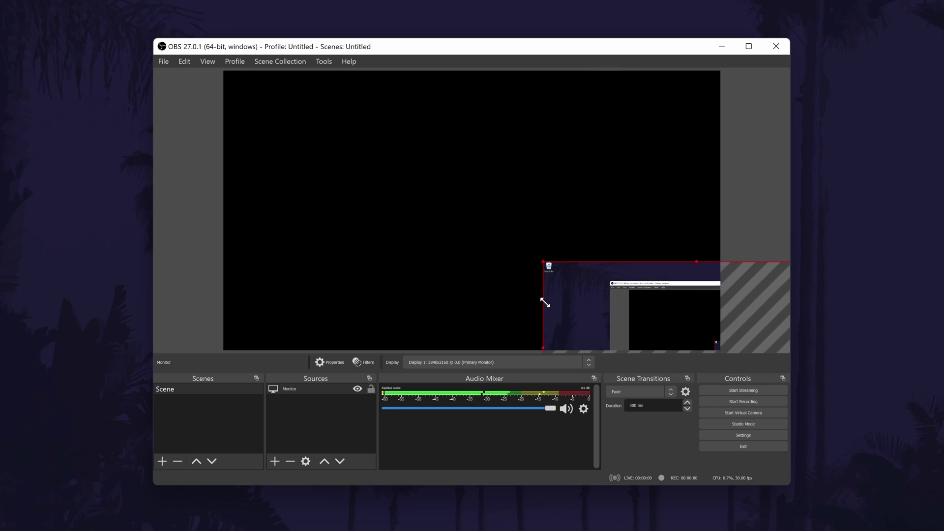
pyautogui.moveTo(544, 301); pyautogui.dragTo(284, 95)
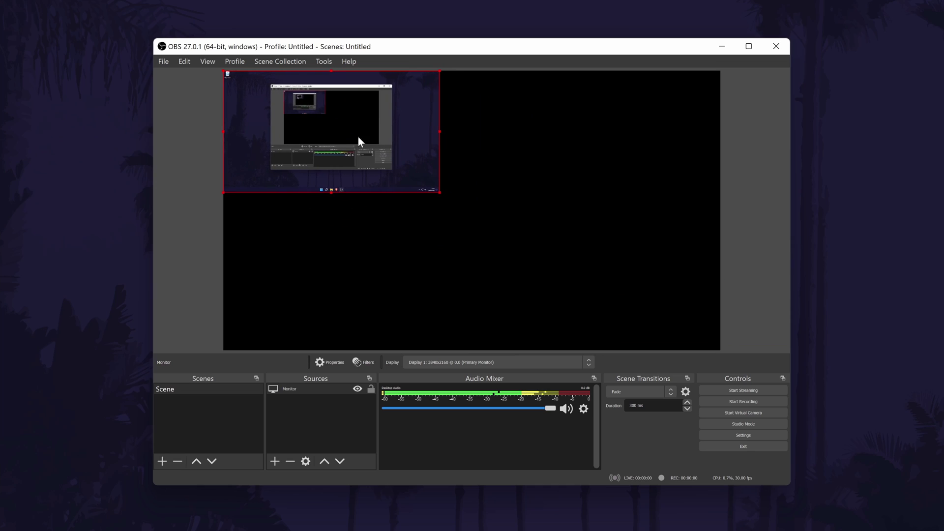
pyautogui.moveTo(442, 191); pyautogui.dragTo(720, 317)
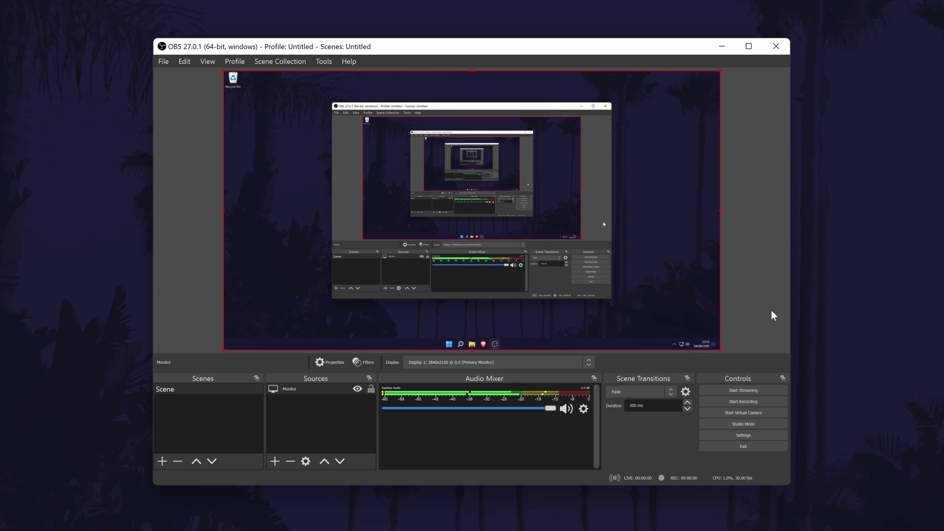
pyautogui.click(757, 305)
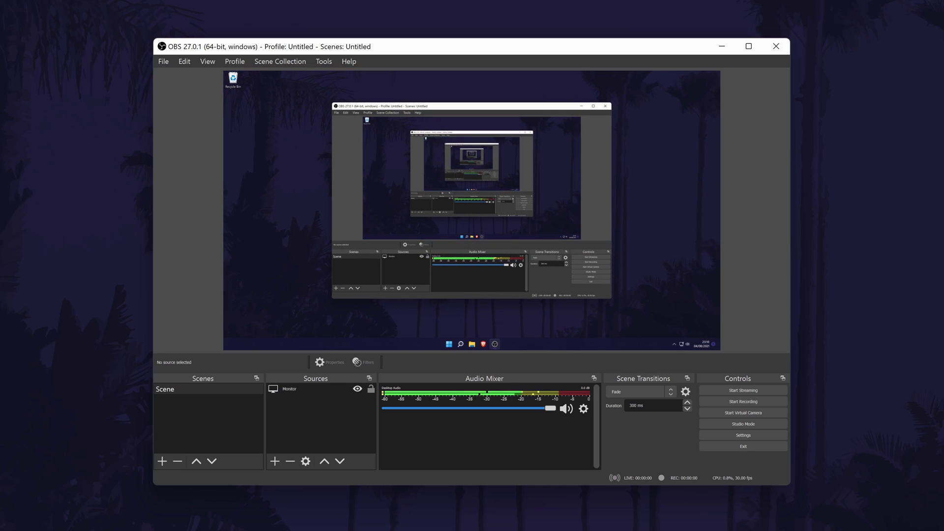
pyautogui.moveTo(548, 408); pyautogui.dragTo(580, 412)
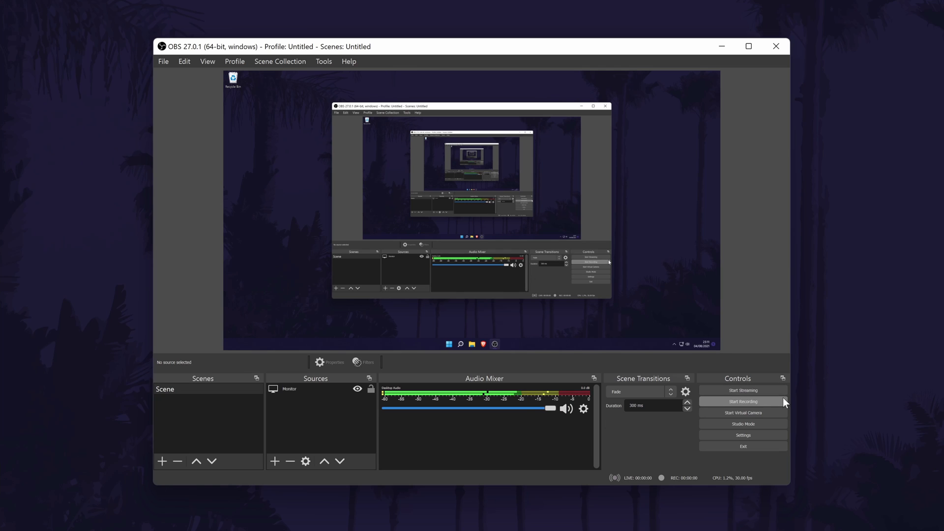
pyautogui.click(752, 435)
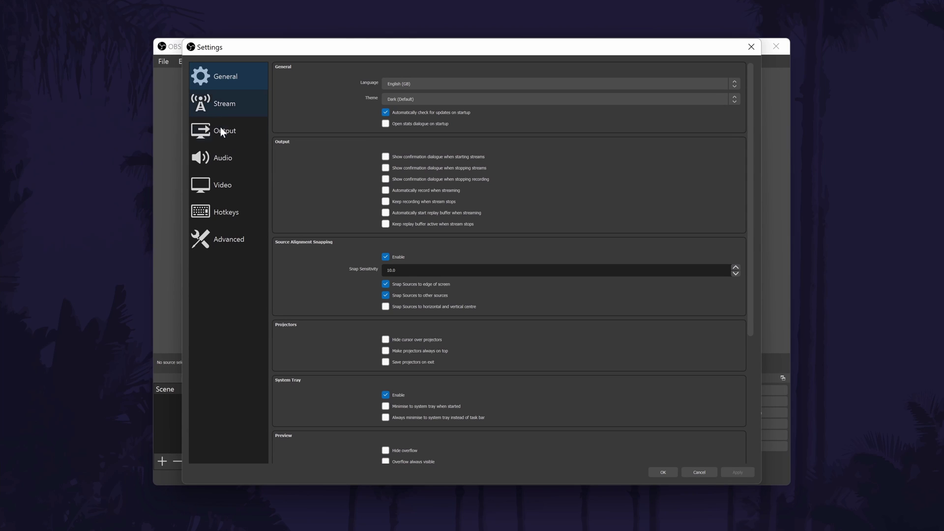
# - On the Audio settings page, set the sample rate to 48 kHz
pyautogui.click(227, 160)
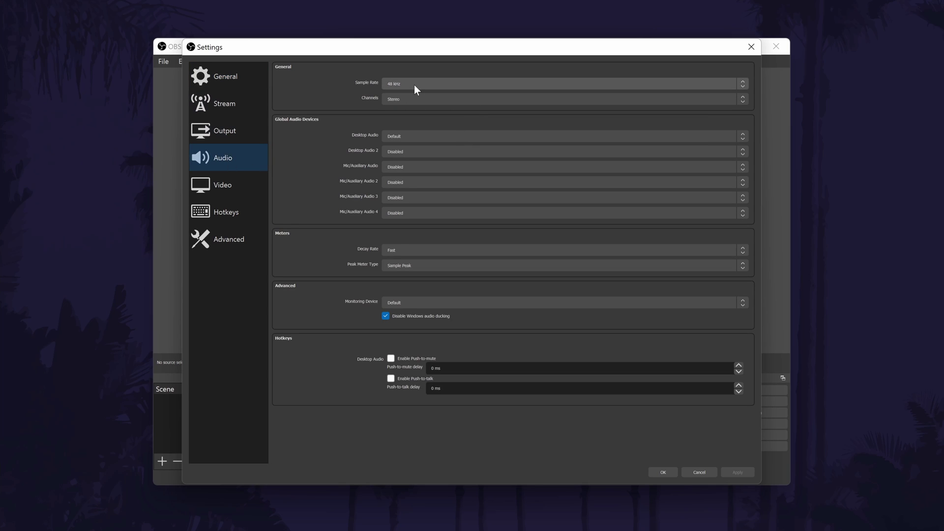
pyautogui.click(414, 84)
pyautogui.click(436, 196)
pyautogui.click(449, 169)
pyautogui.click(433, 186)
pyautogui.click(451, 169)
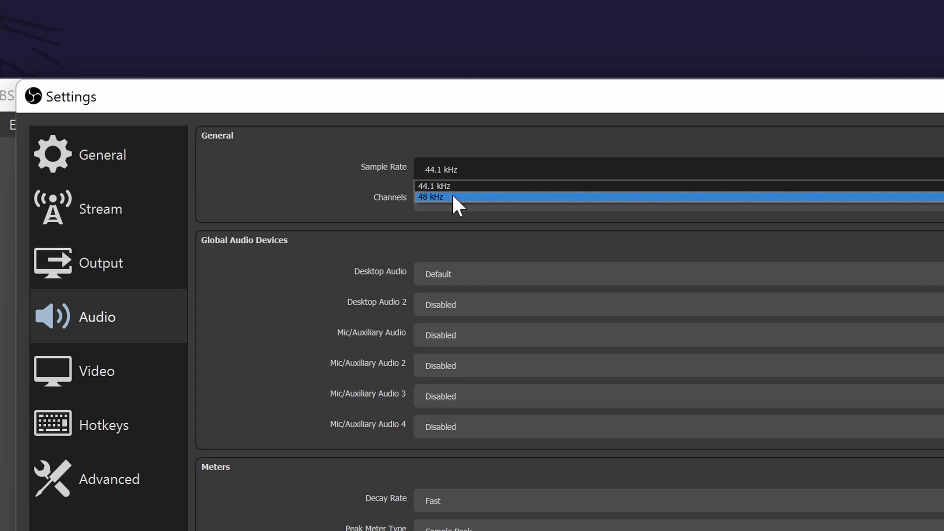
pyautogui.click(453, 196)
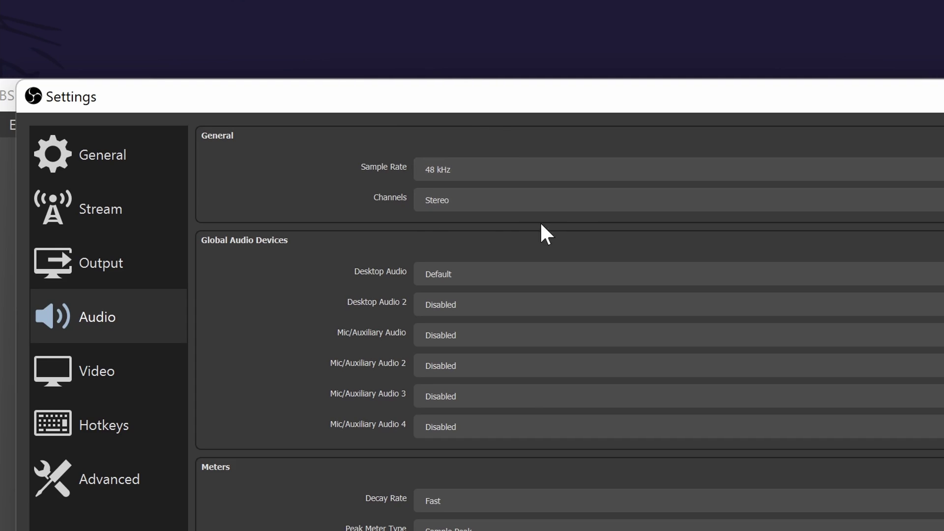
# - Leave the extra audio devices disabled and keep Desktop Audio on Default
pyautogui.click(533, 306)
pyautogui.click(533, 313)
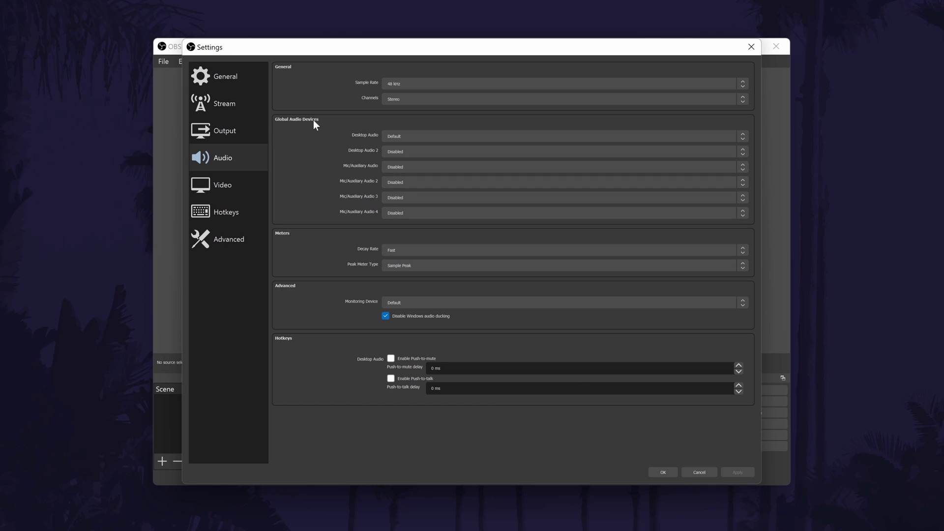
pyautogui.click(439, 151)
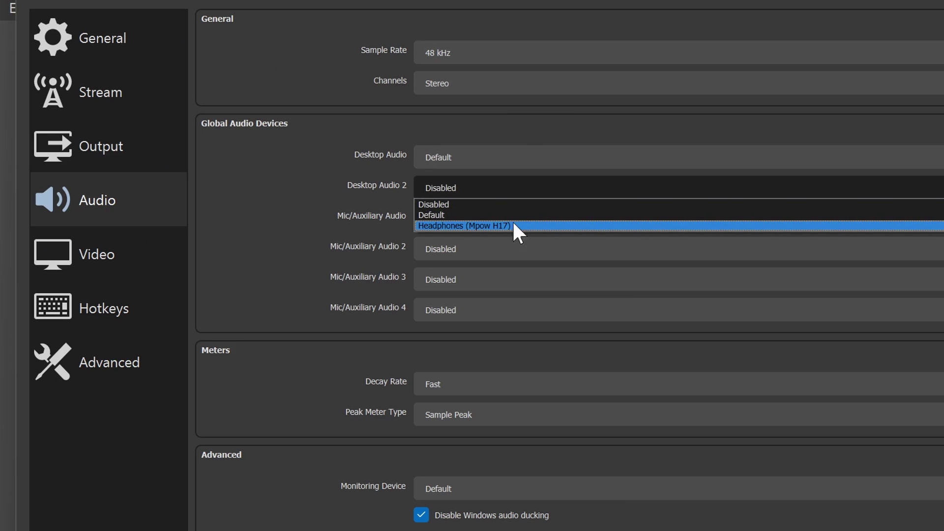
pyautogui.click(340, 148)
pyautogui.click(428, 168)
pyautogui.click(347, 204)
pyautogui.click(461, 252)
pyautogui.click(297, 210)
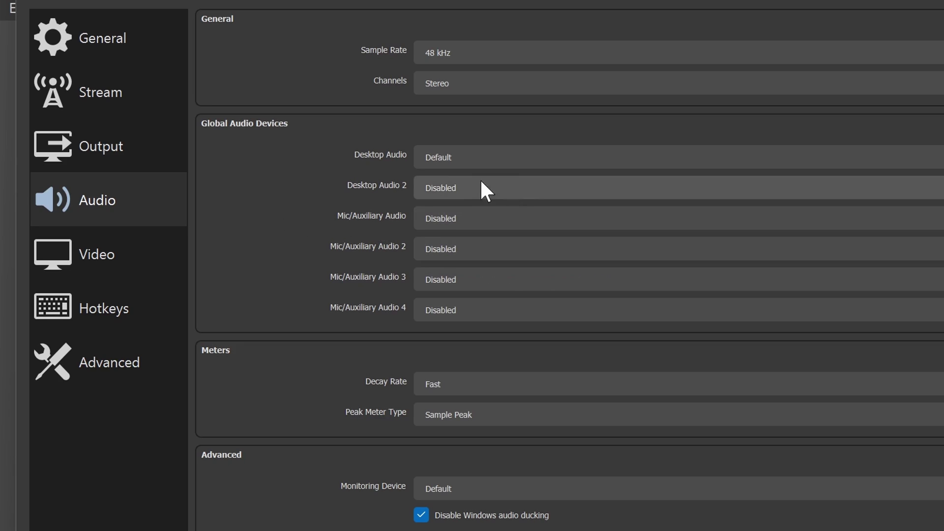
pyautogui.click(489, 155)
pyautogui.click(448, 185)
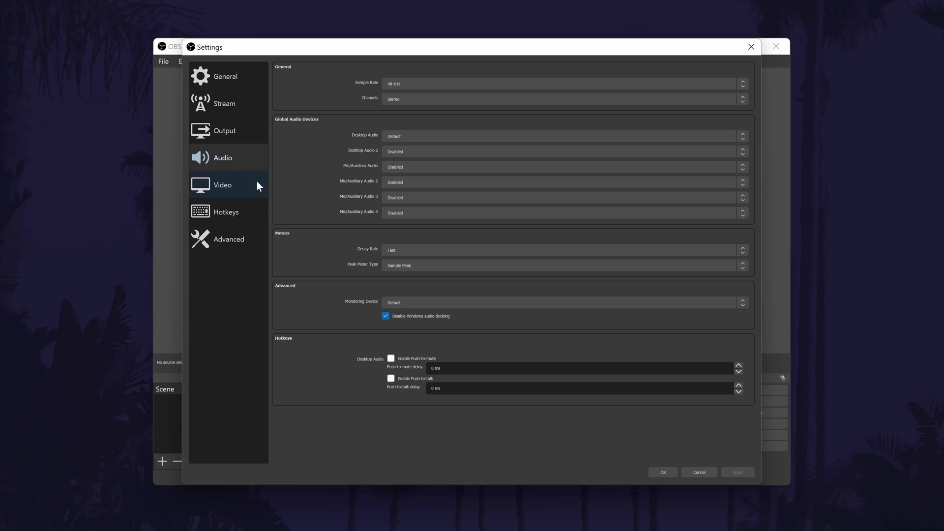
# - On the Video page, set base and output resolution to 3840x2160, Lanczos downscaling and 60 FPS
pyautogui.click(249, 190)
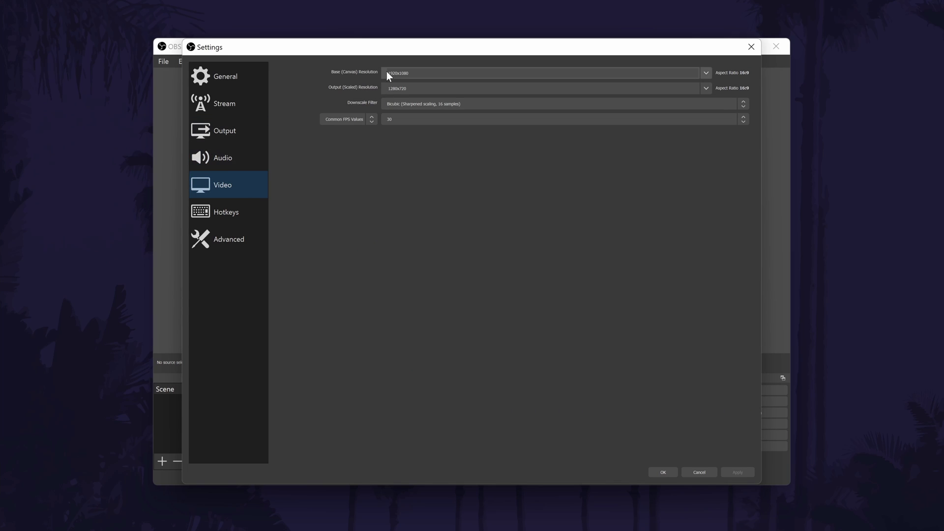
pyautogui.click(708, 73)
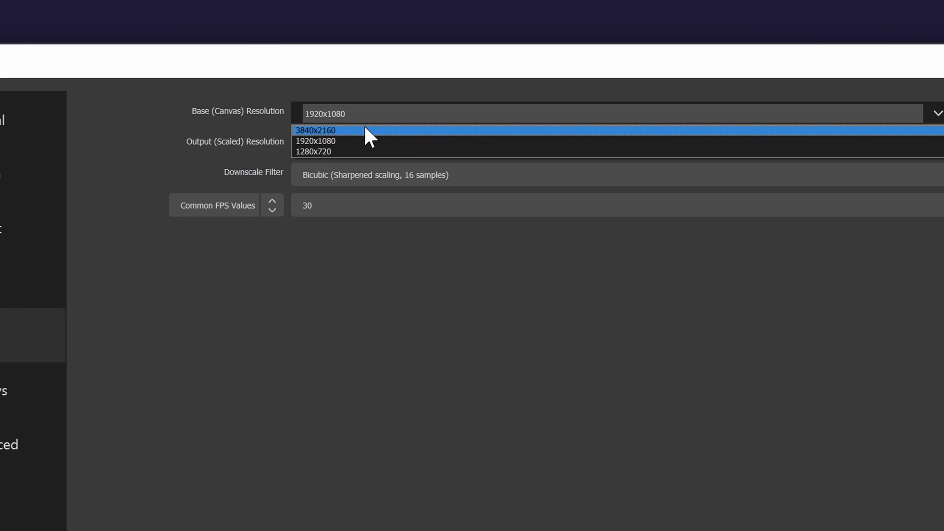
pyautogui.click(340, 130)
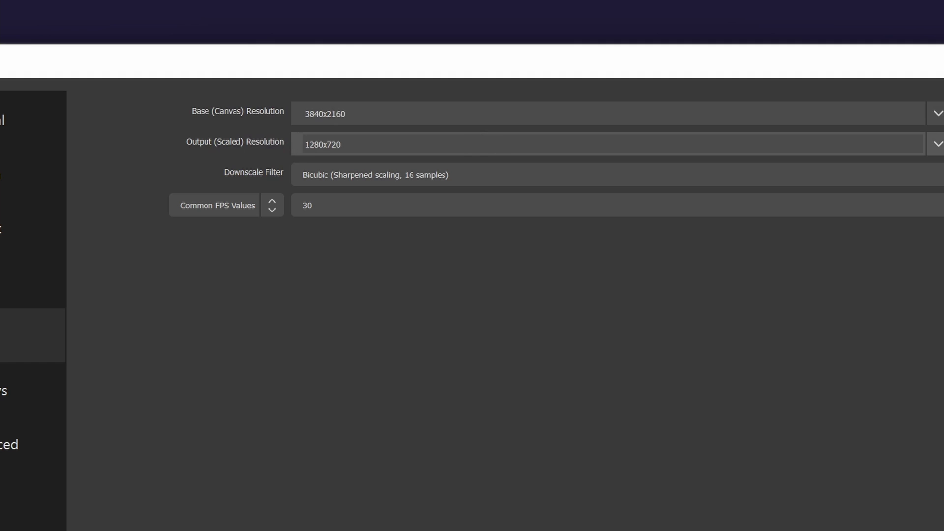
pyautogui.click(935, 144)
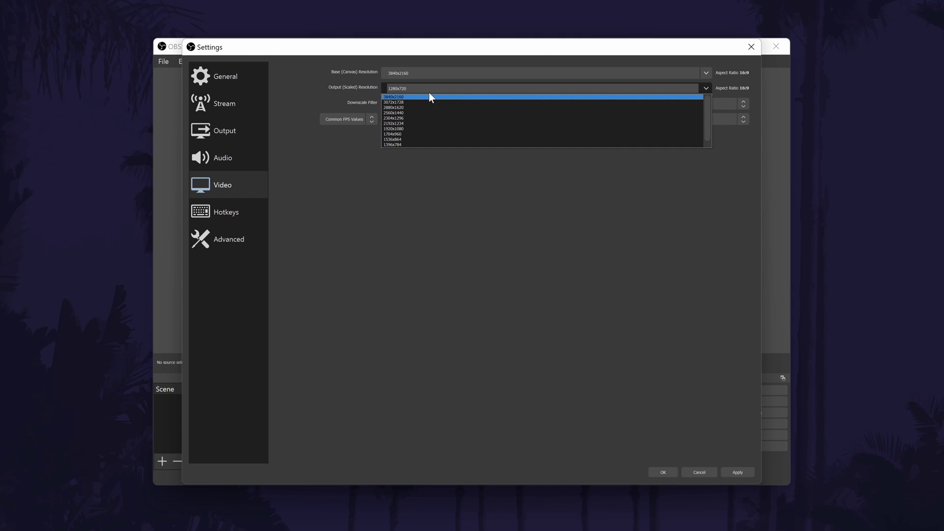
pyautogui.click(406, 97)
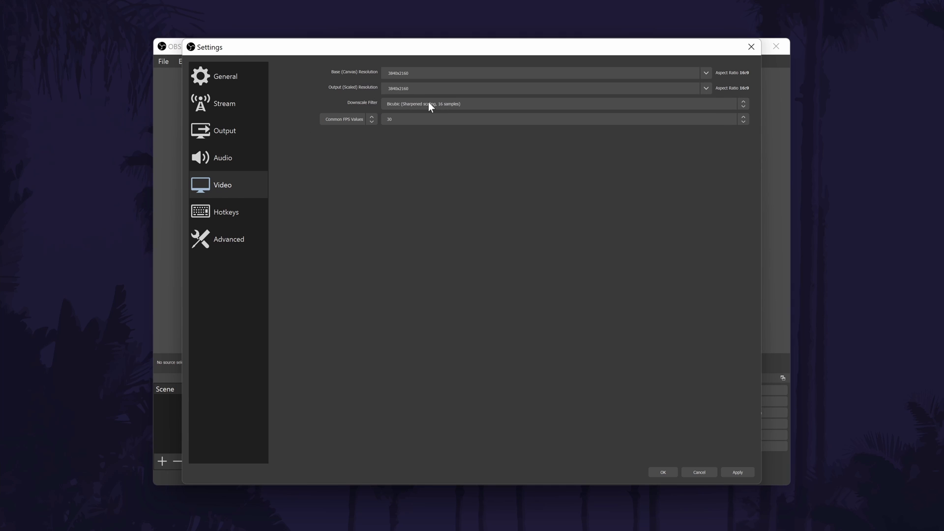
pyautogui.click(429, 104)
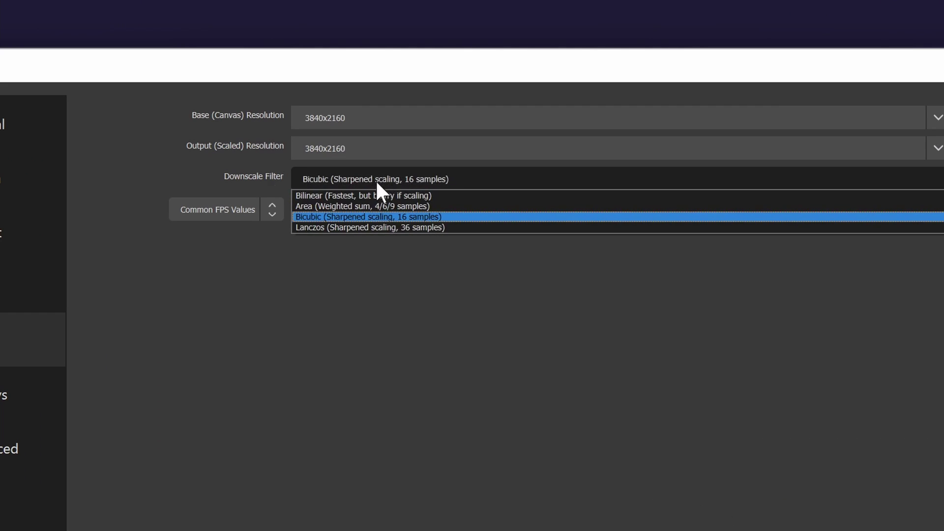
pyautogui.click(357, 226)
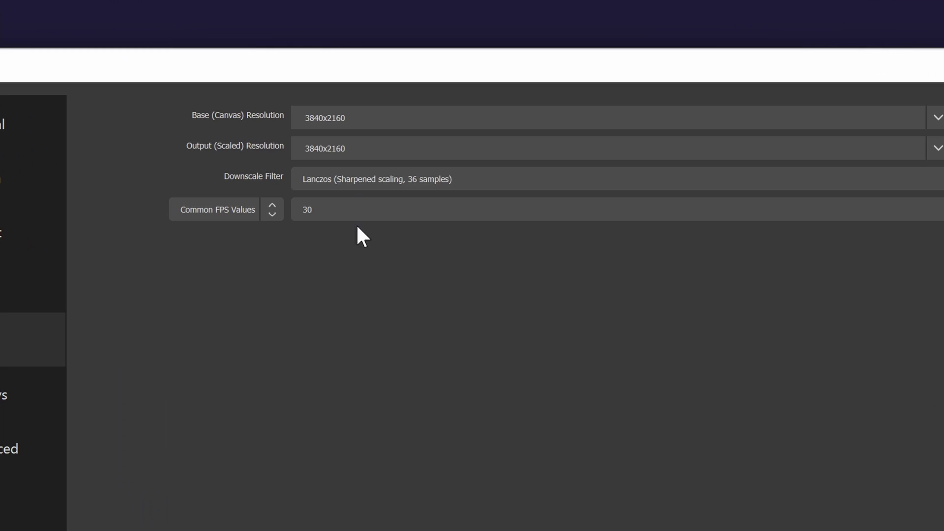
pyautogui.click(335, 209)
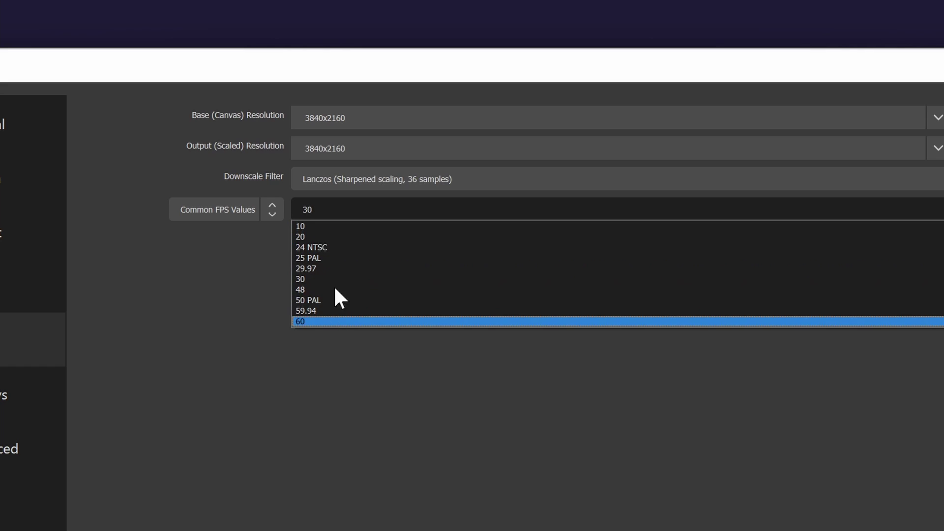
pyautogui.click(334, 321)
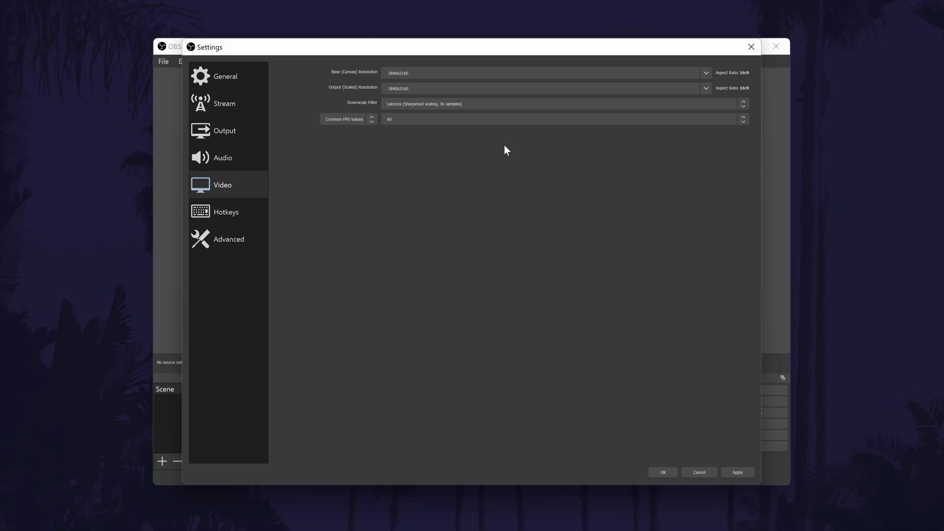
# - In Output settings, keep recording quality at Same as stream and set Recording Format to mp4
pyautogui.click(233, 131)
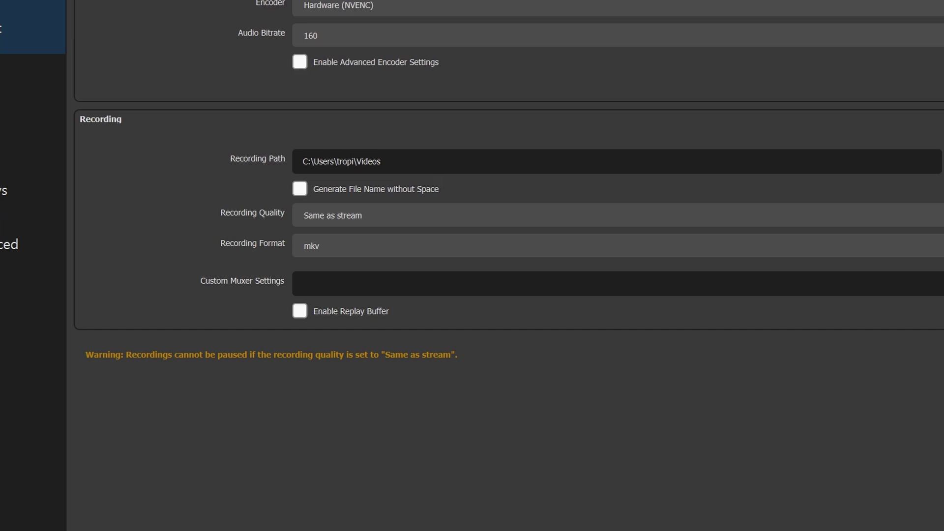
pyautogui.click(364, 222)
pyautogui.click(402, 231)
pyautogui.click(367, 244)
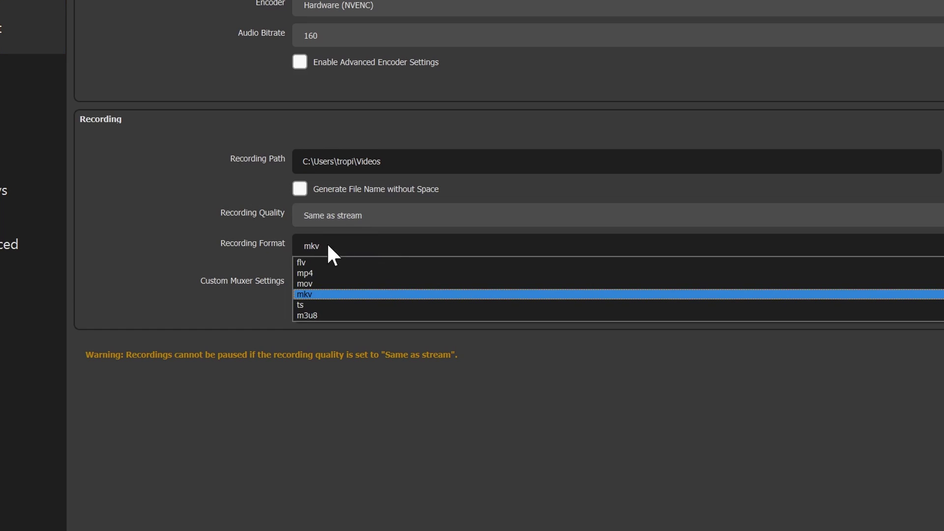
pyautogui.click(317, 272)
pyautogui.click(324, 246)
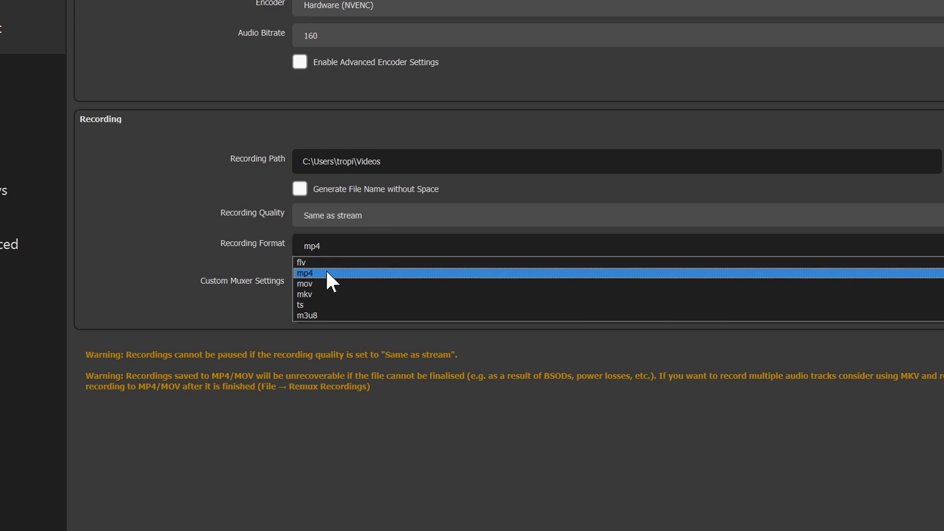
pyautogui.click(324, 283)
pyautogui.click(318, 247)
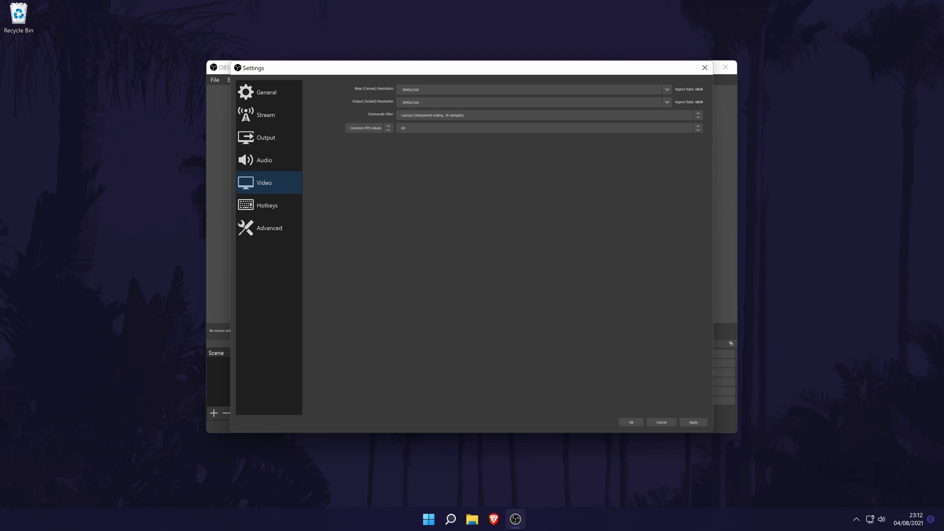
# - Create an empty Desktop 3, switch to it, then reshow the overview of Desktops 1-3
pyautogui.press('super+Tab')
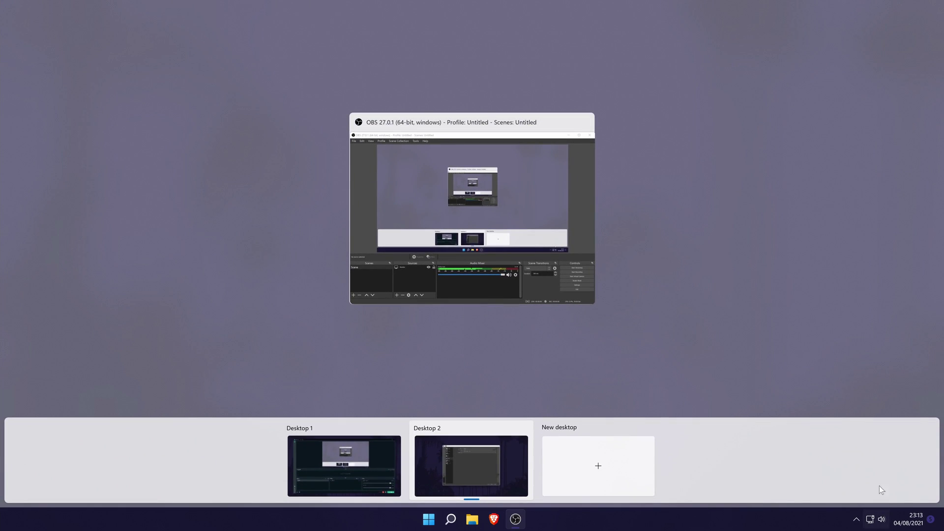
pyautogui.click(623, 467)
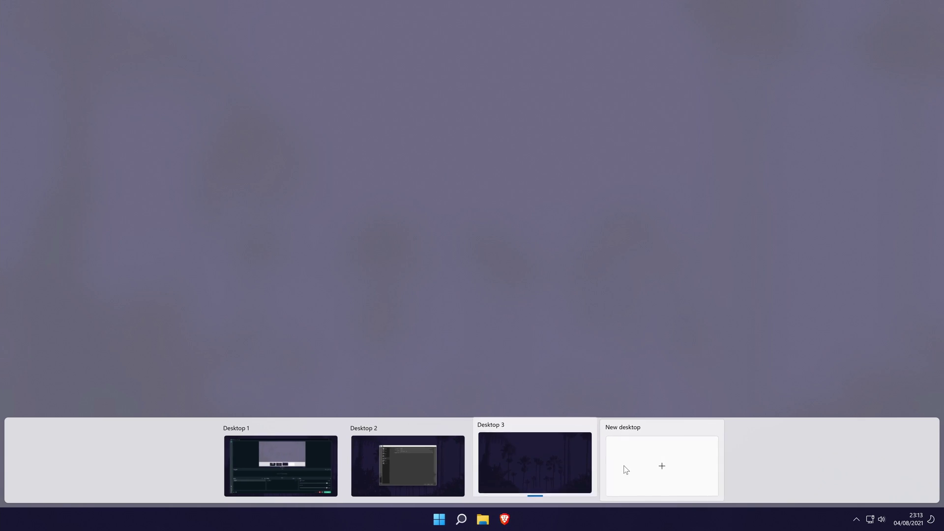
pyautogui.click(549, 465)
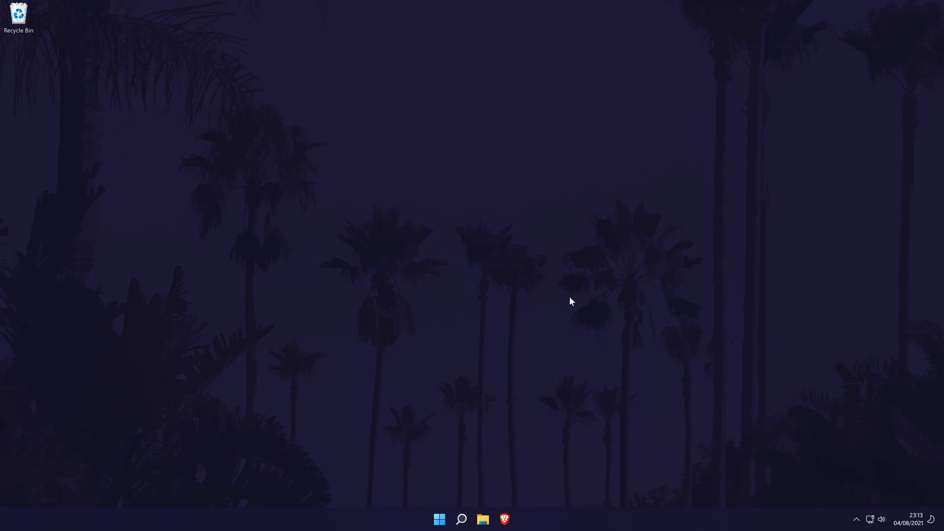
pyautogui.press('super+Tab')
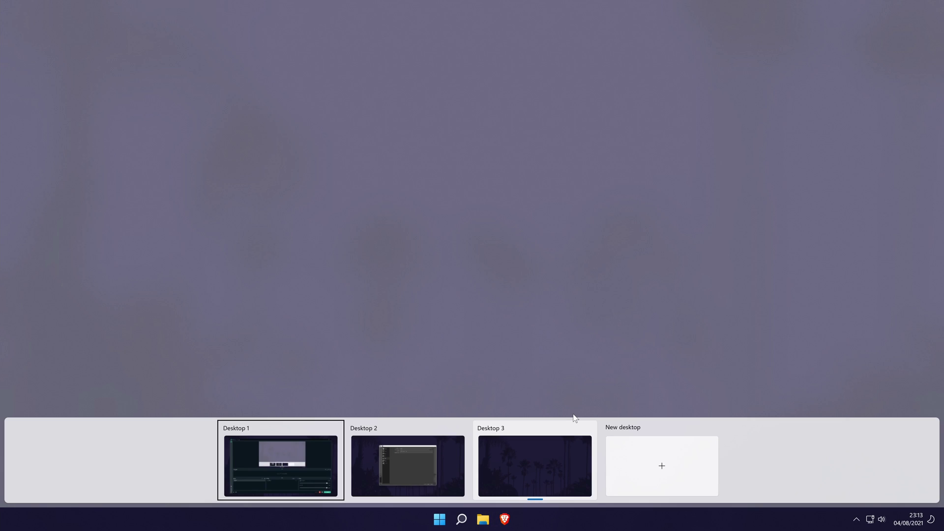